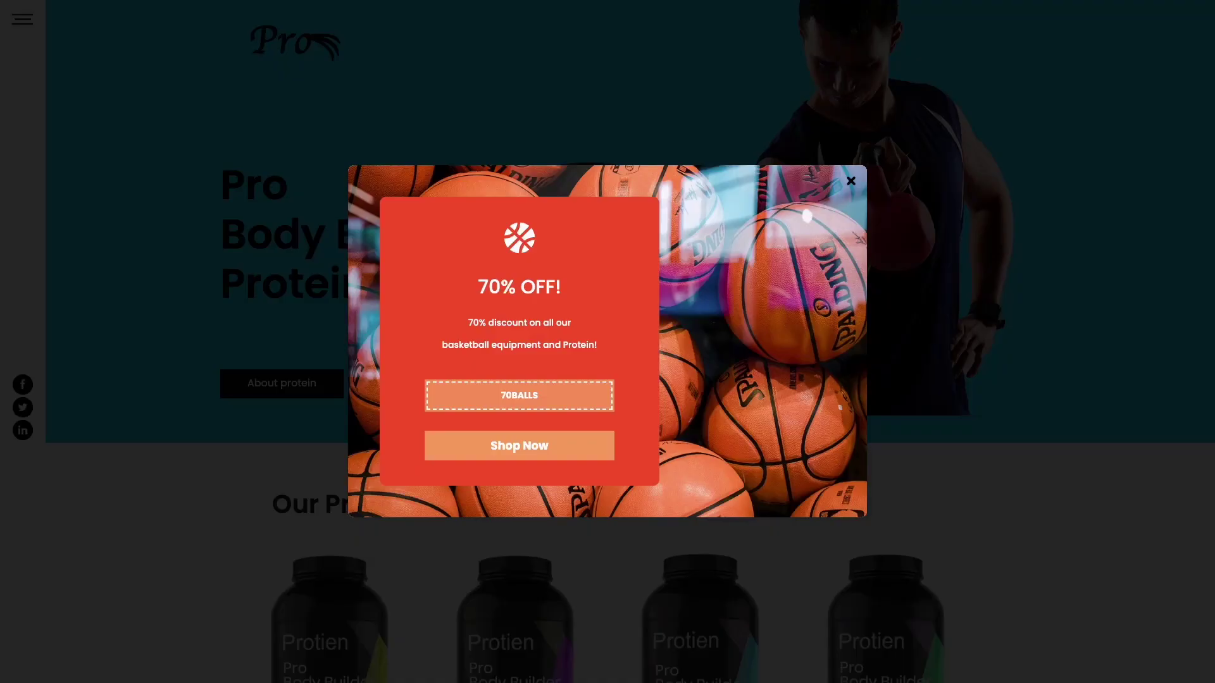
- Copy the sample 70BALLS coupon code, then submit the email on the next demo popup
left_click(557, 386)
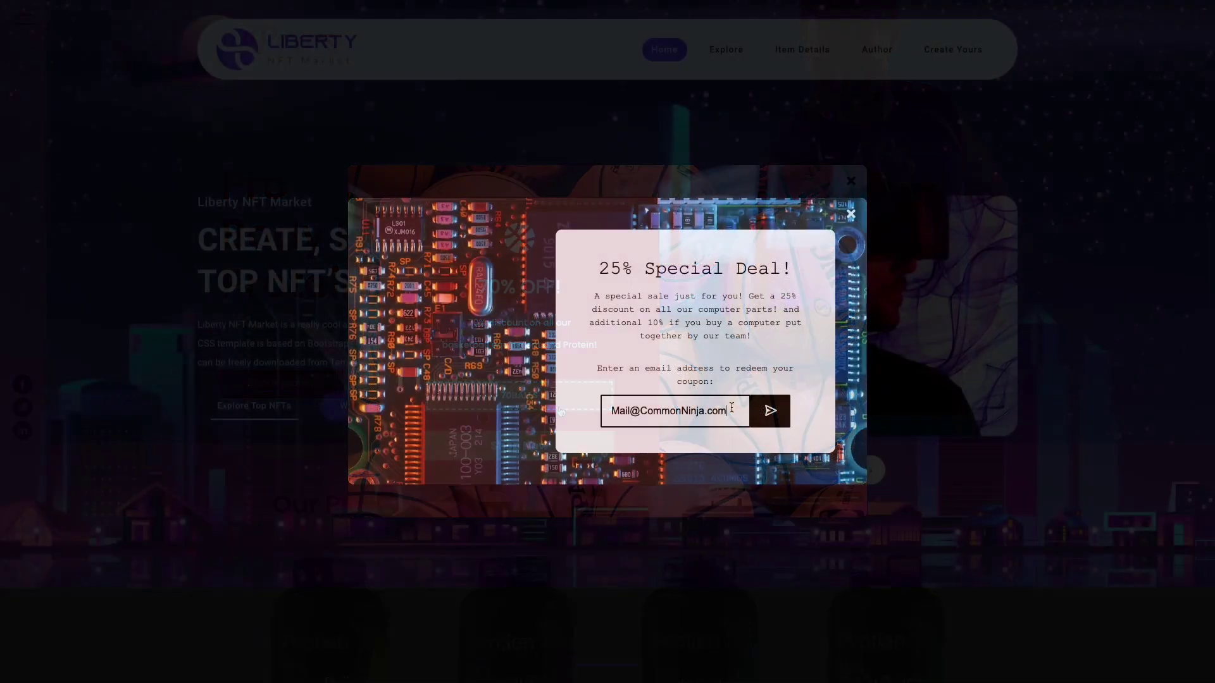
left_click(771, 412)
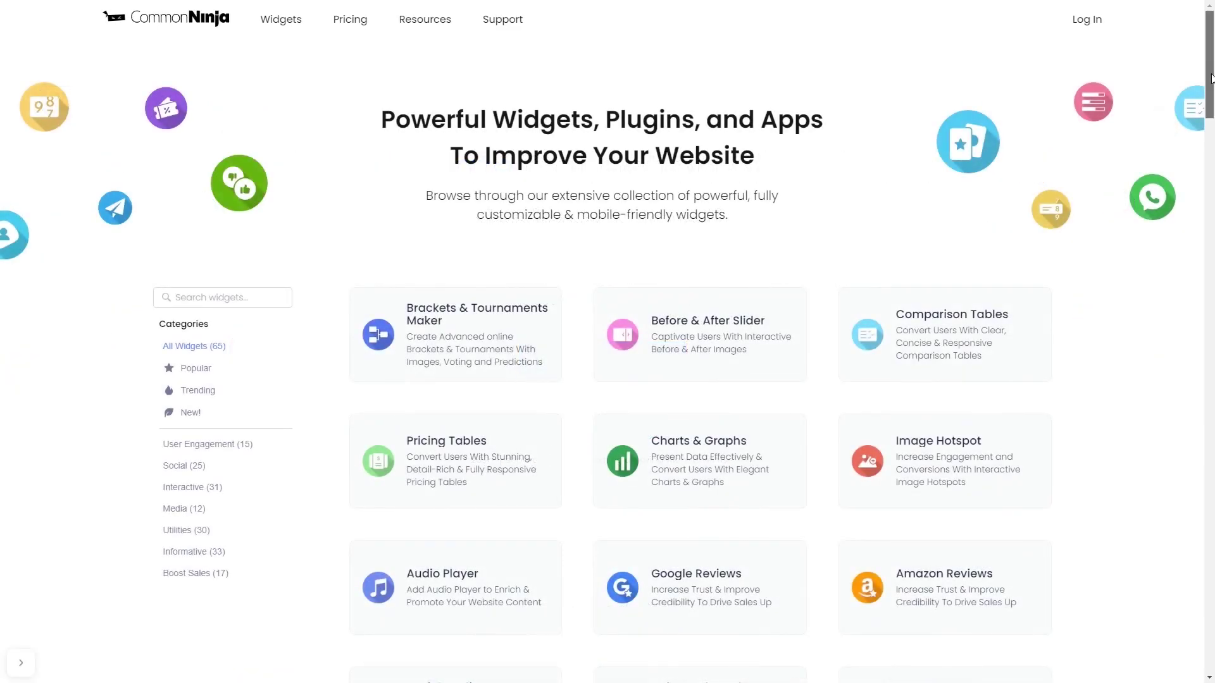
- Scroll the widget catalog down to Coupon Popup and create a new one
scroll(1211, 93, "down", 1)
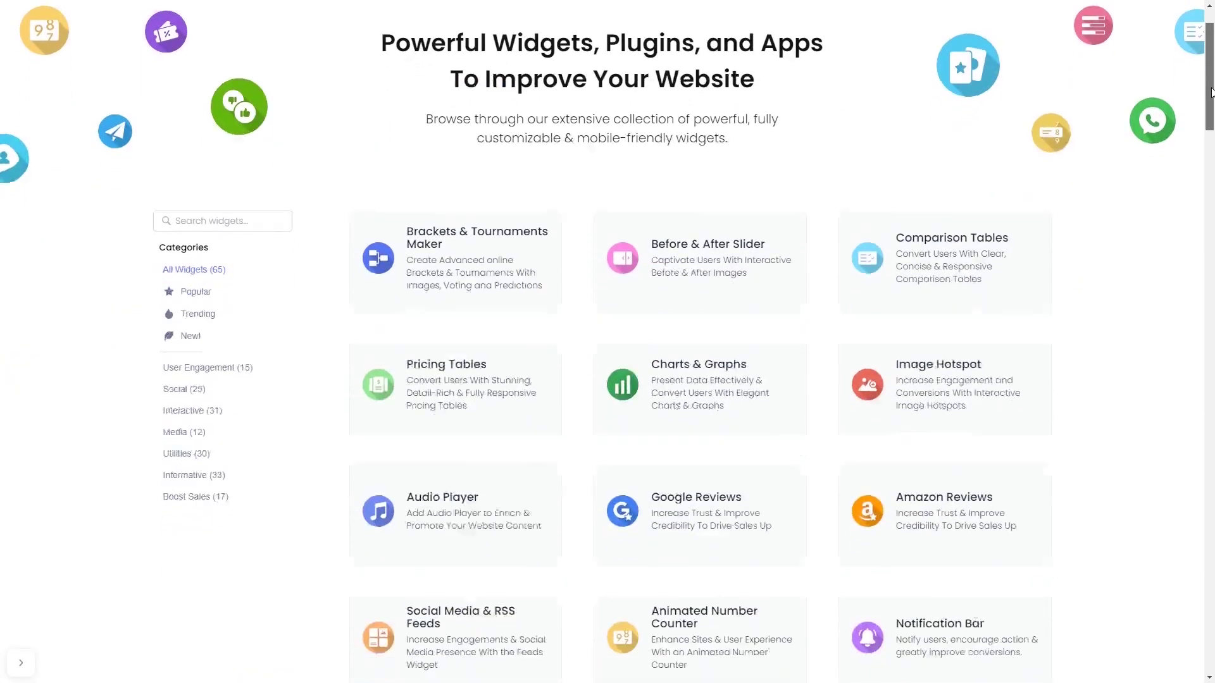
left_click_drag(1212, 93, 1212, 389)
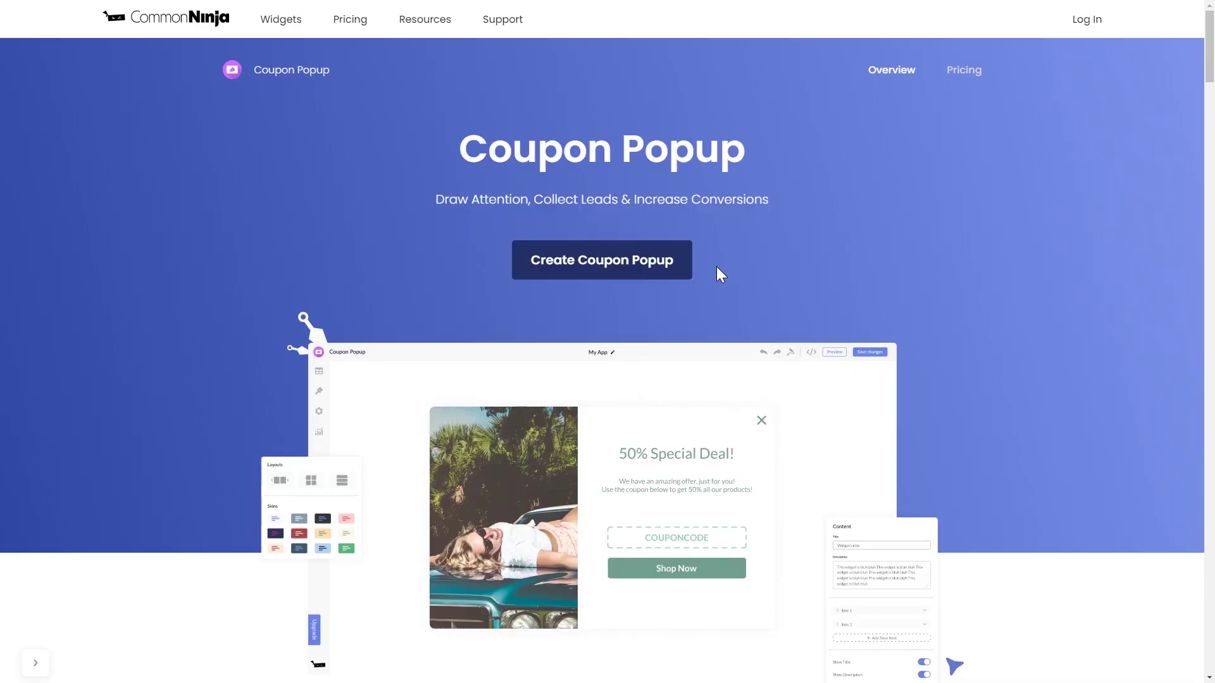
left_click(650, 271)
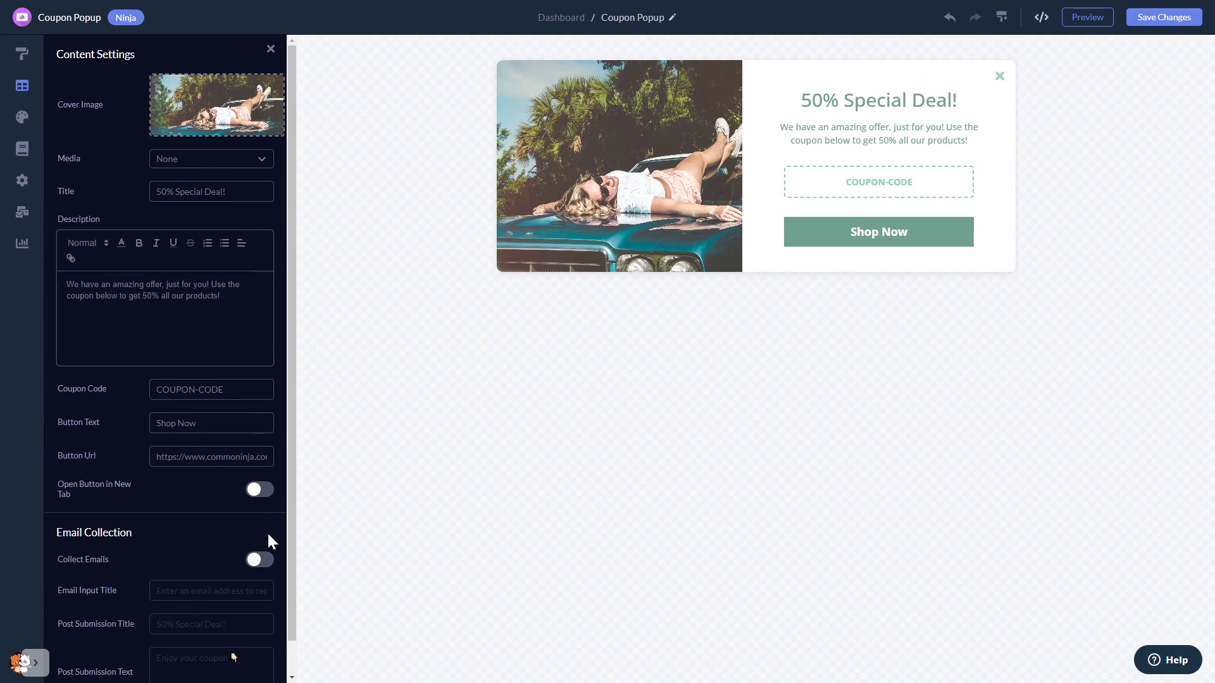
left_click(266, 561)
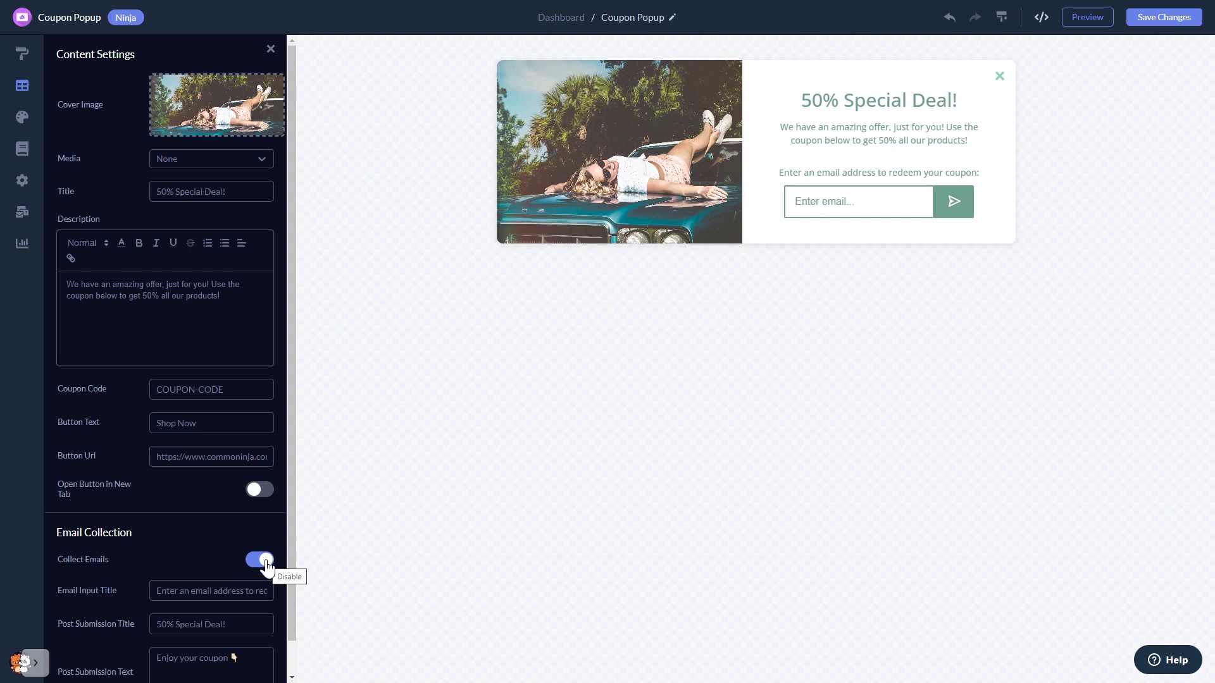
left_click(266, 561)
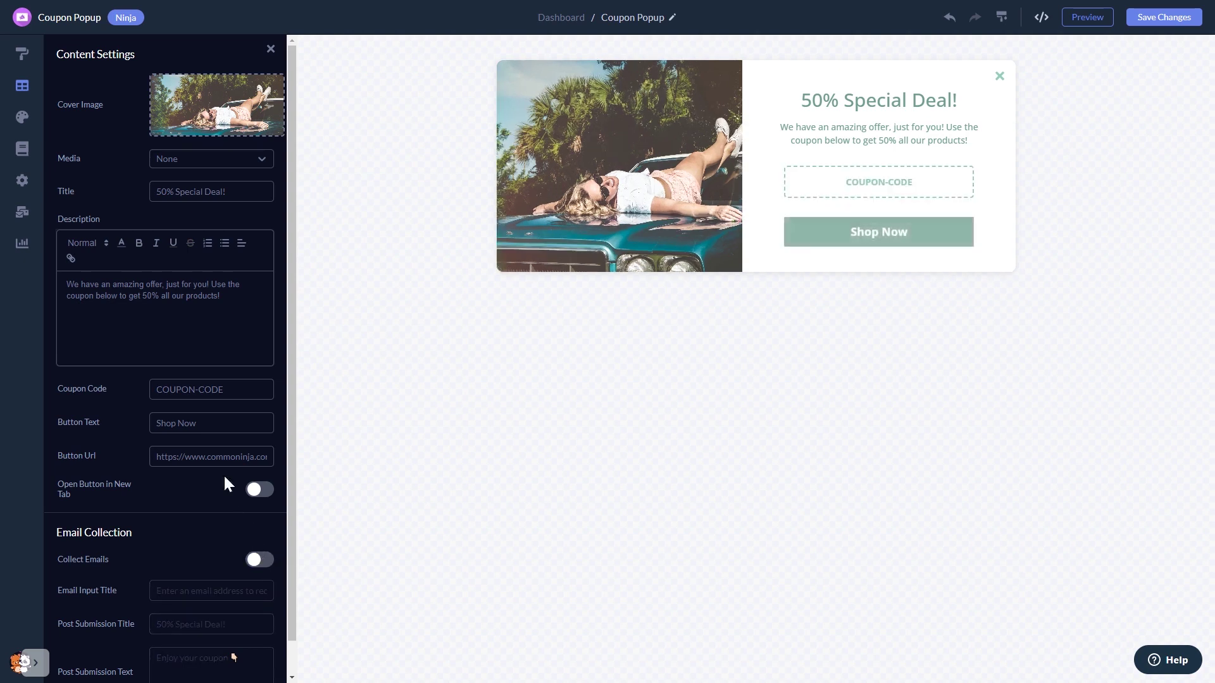
- Try the popup layouts and settle on image left, text right
left_click(25, 57)
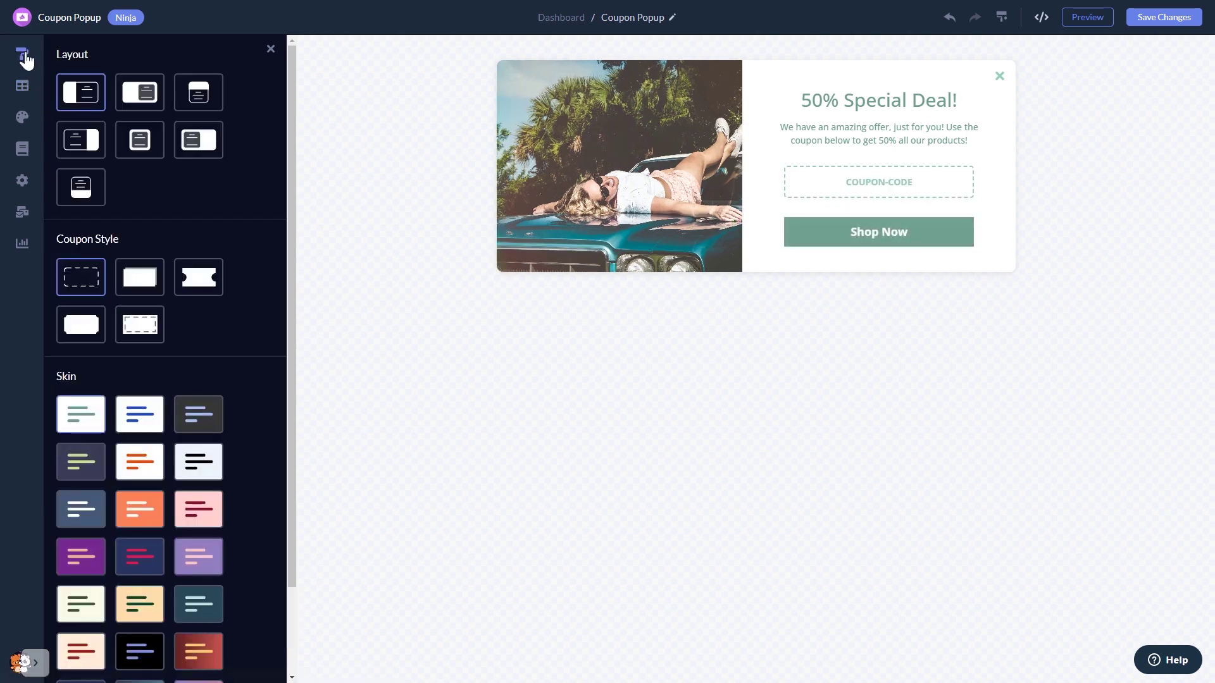
left_click(79, 156)
left_click(137, 144)
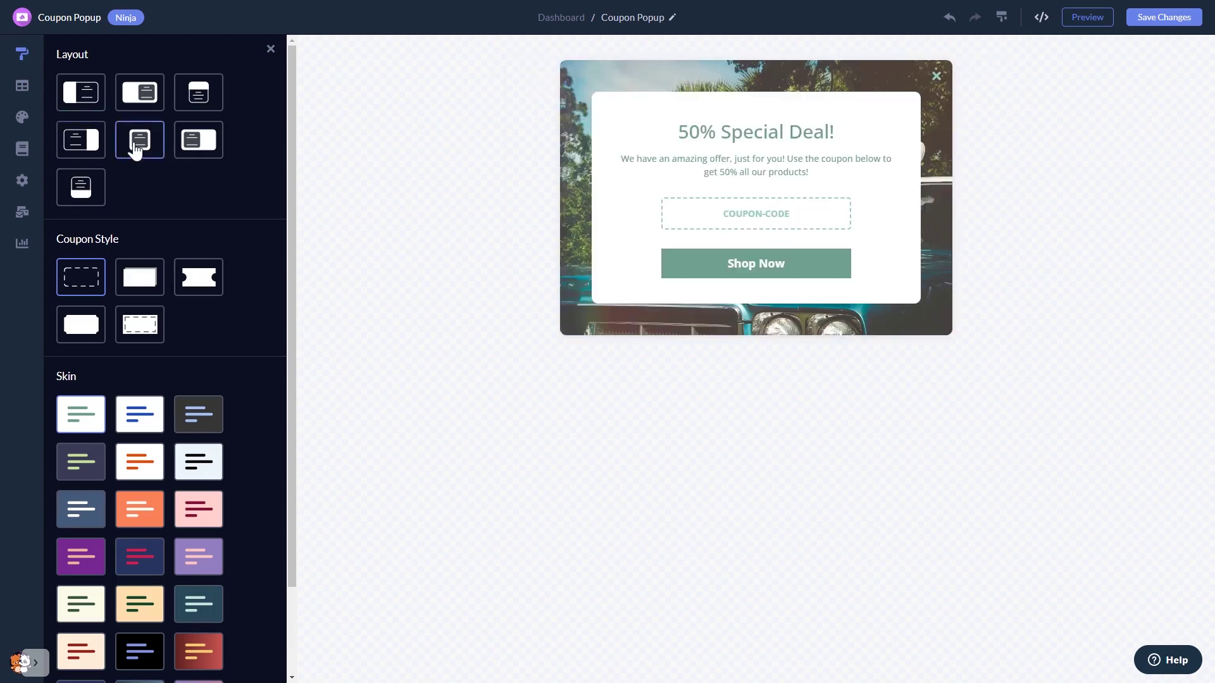
left_click(190, 109)
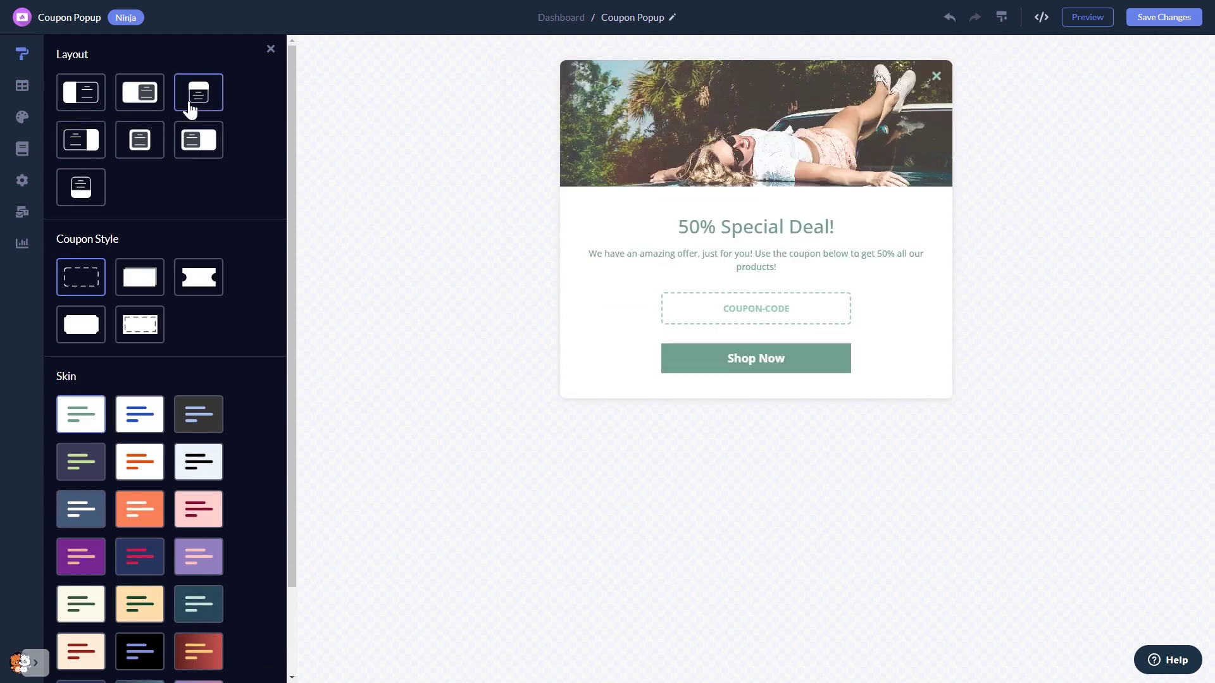
left_click(87, 93)
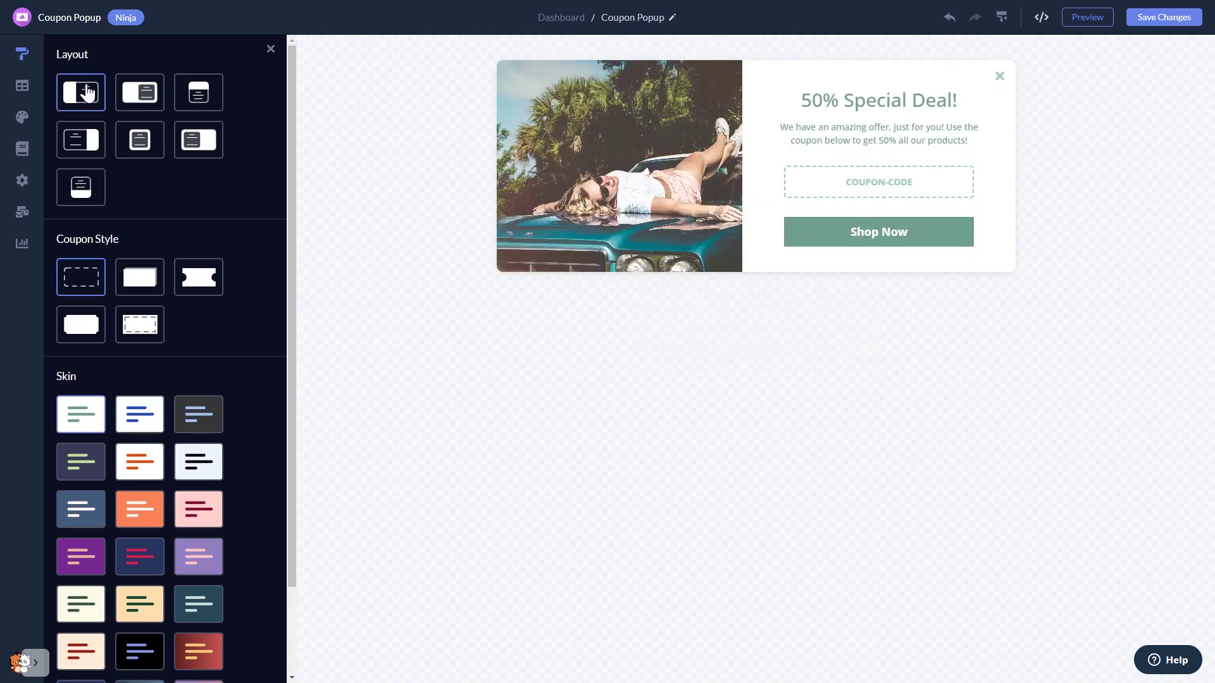
- Compare coupon styles and choose the dashed ticket-style border
left_click(125, 283)
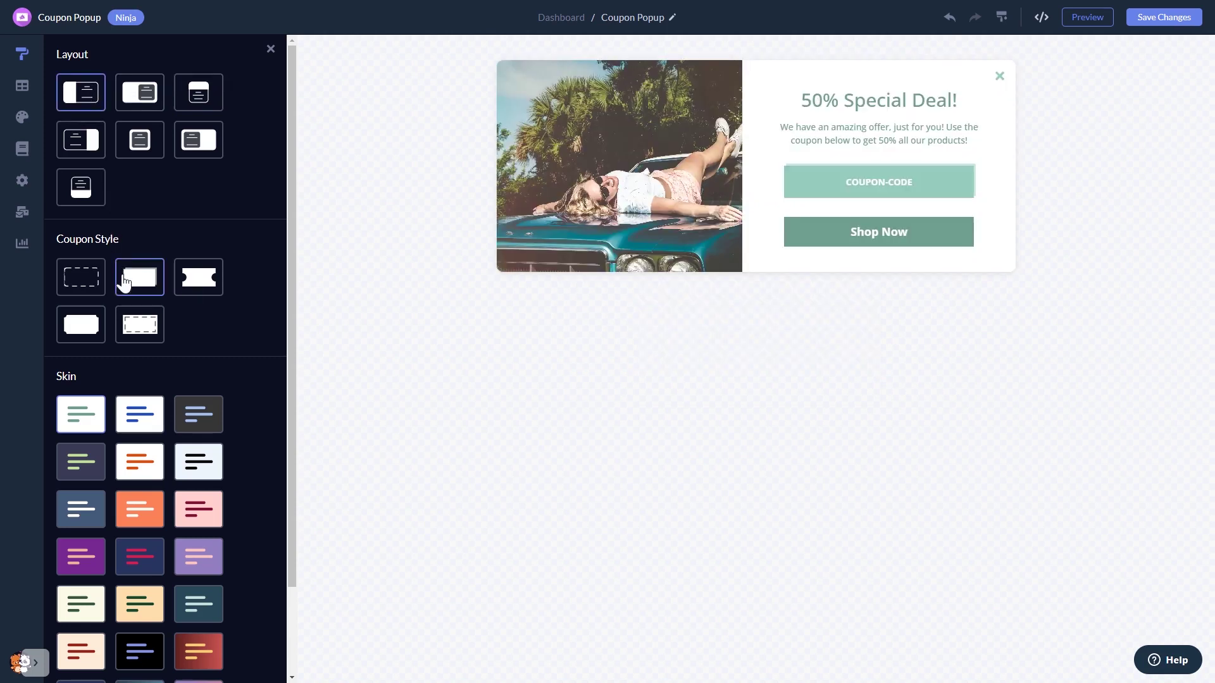
left_click(203, 283)
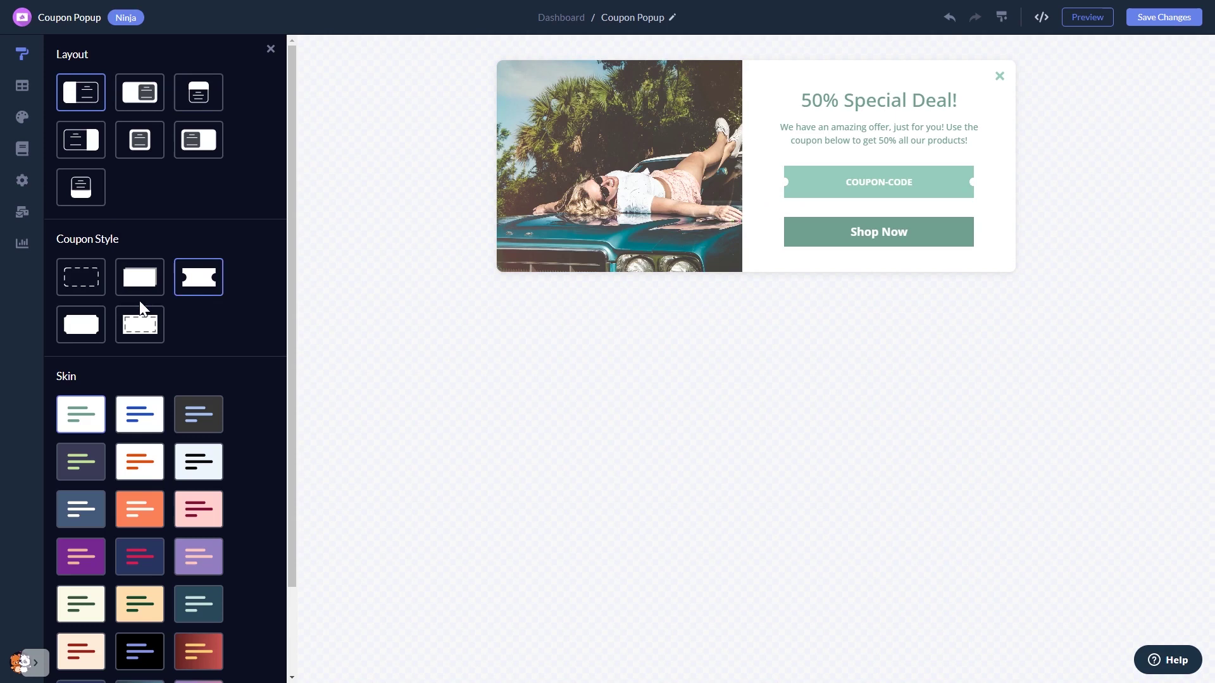
left_click(141, 328)
- Try the orange and beige skins, then apply the dark teal skin
left_click(136, 514)
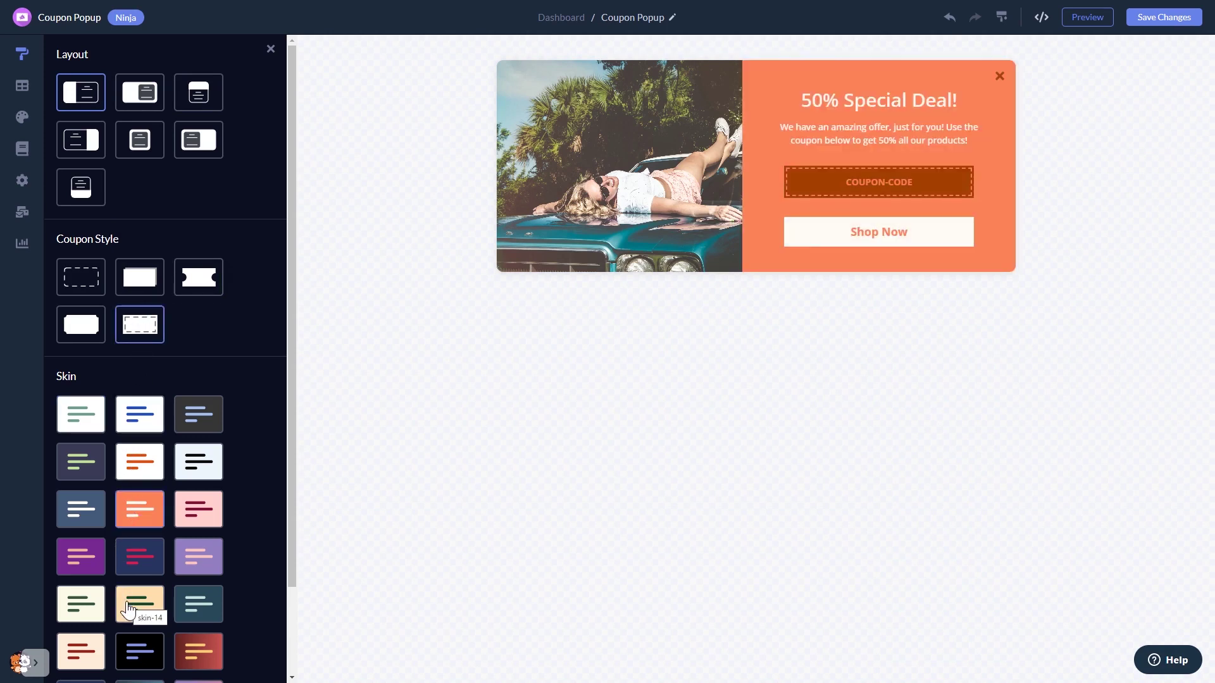
left_click(129, 609)
left_click(196, 614)
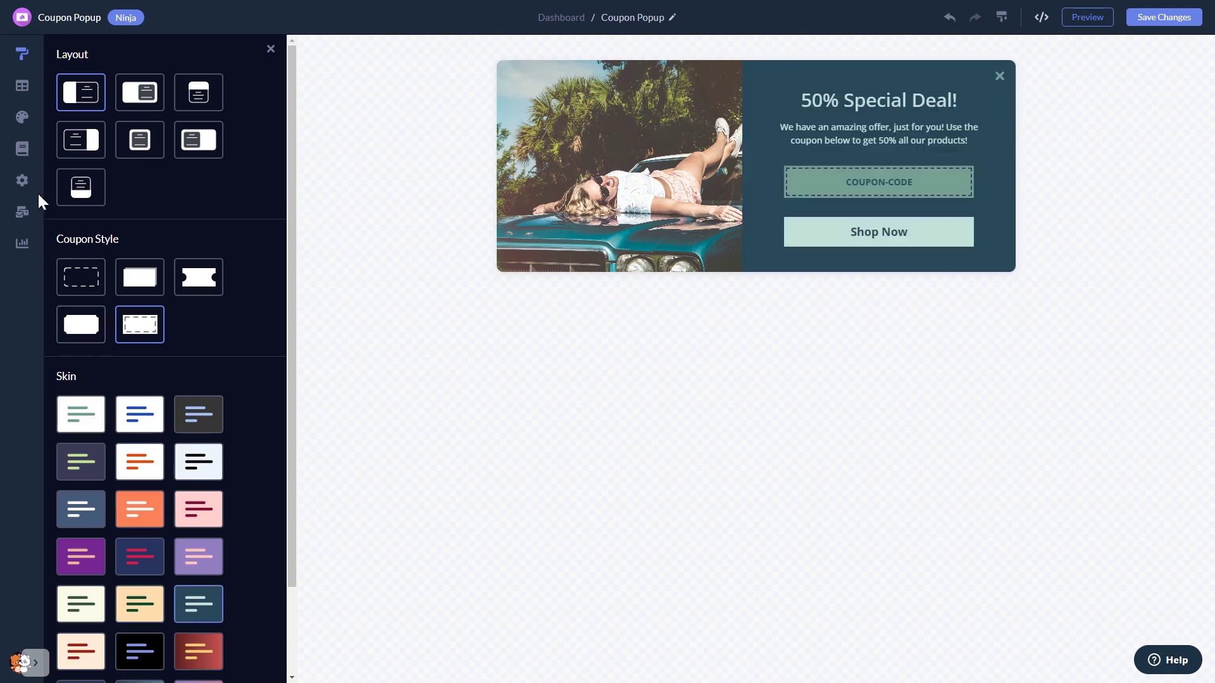
left_click(22, 118)
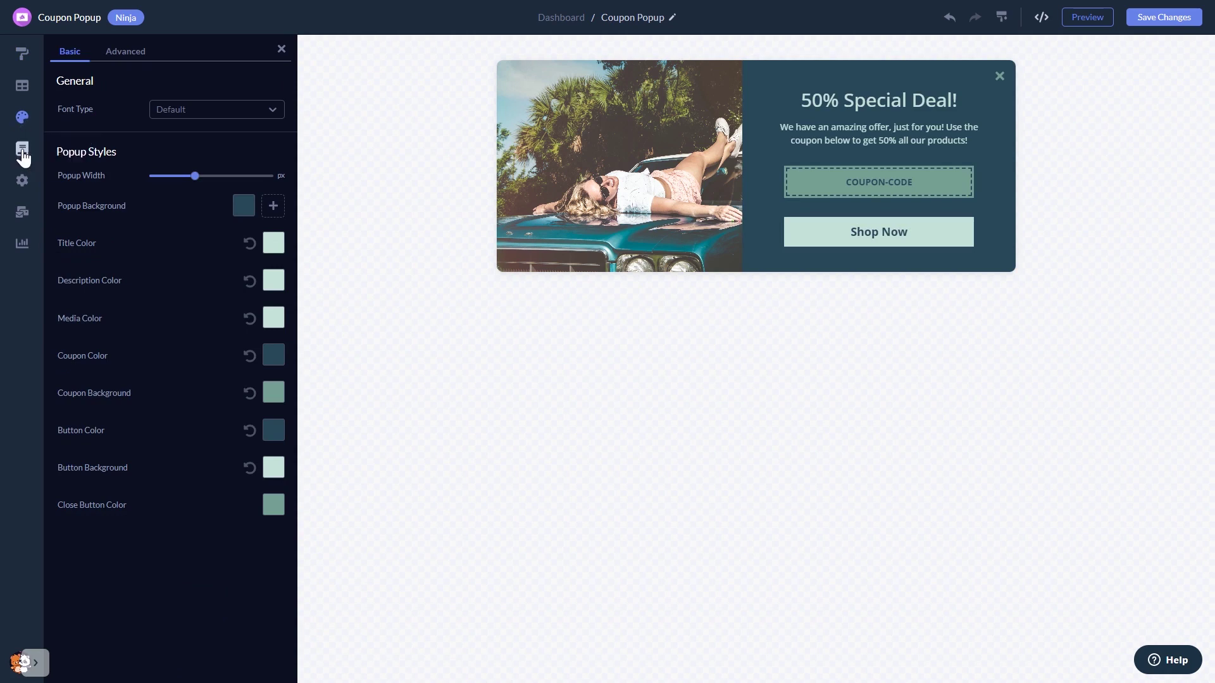
- Review the popup's Triggers and visibility settings, then return to the Dashboard widget list
left_click(23, 154)
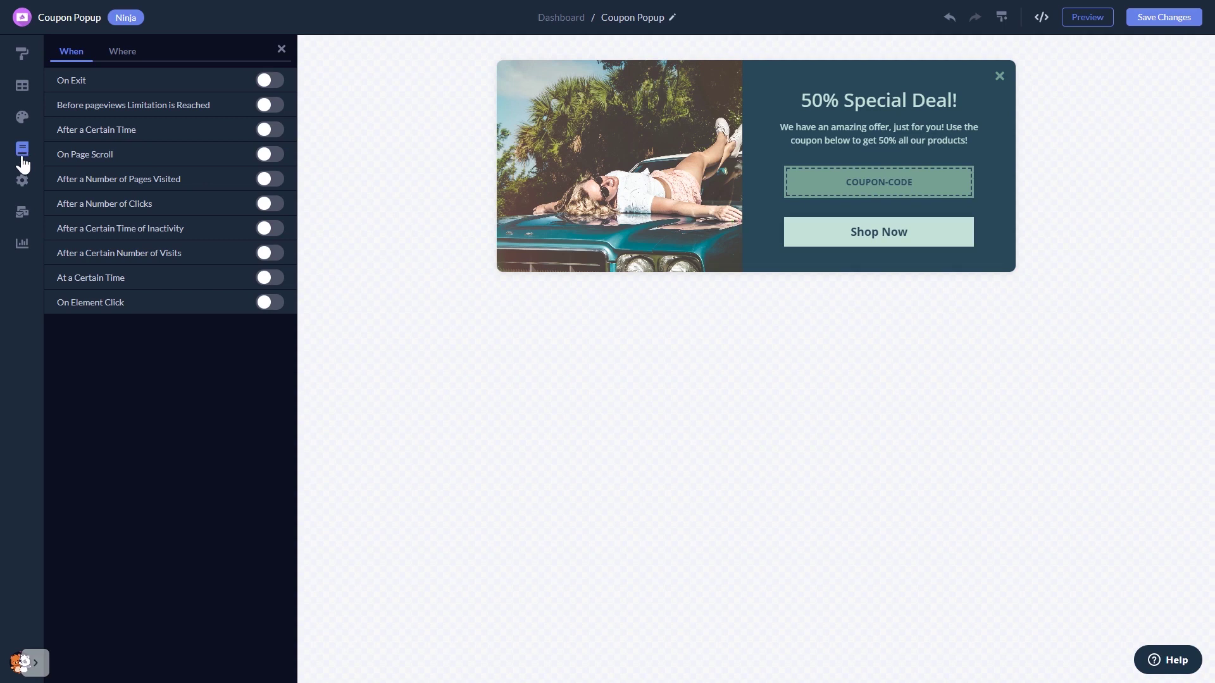
left_click(22, 182)
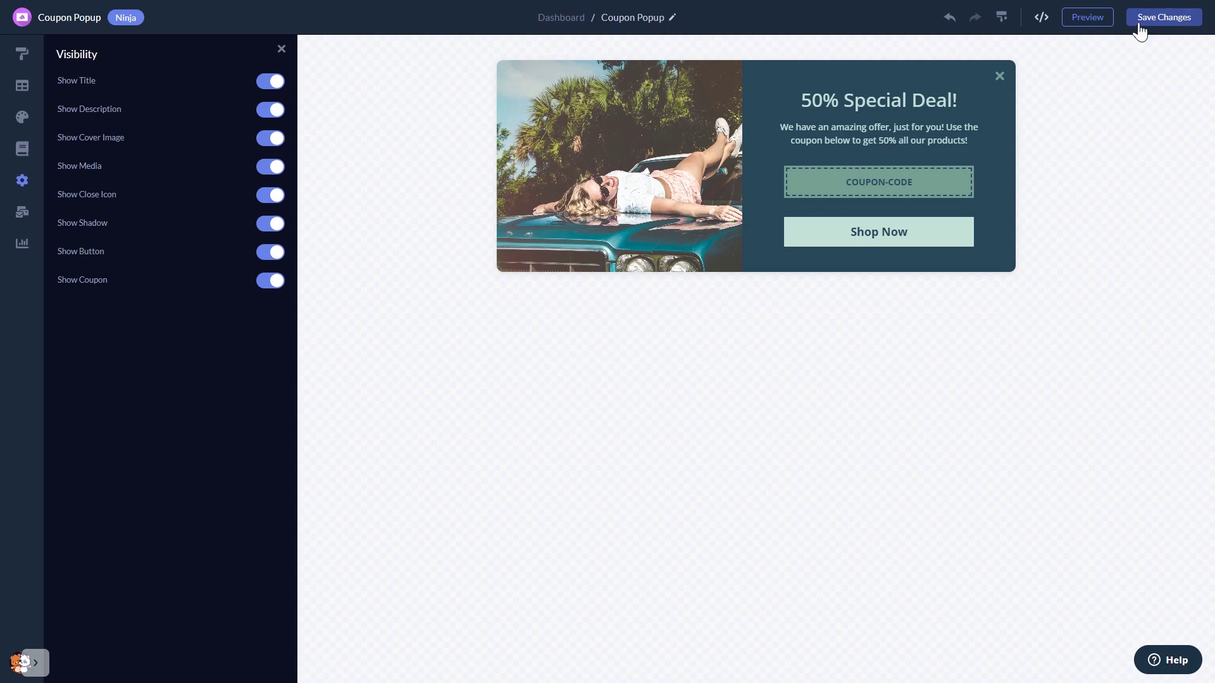
left_click(547, 19)
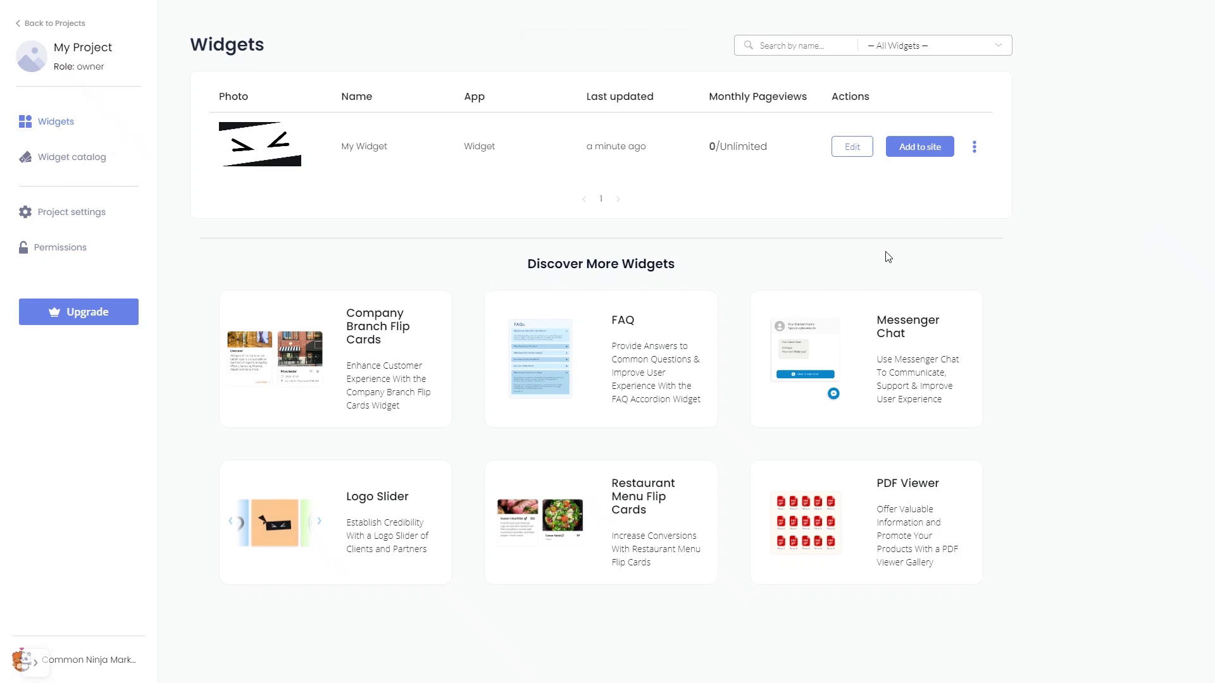
left_click(924, 148)
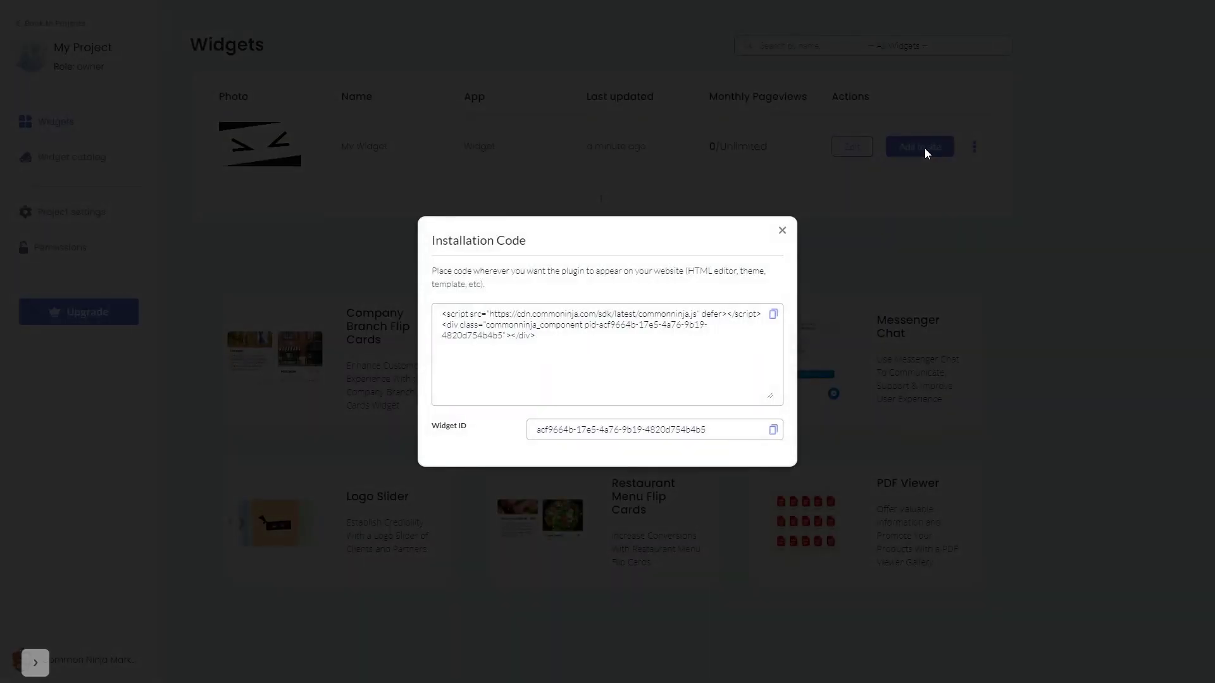
left_click(775, 316)
left_click(774, 317)
left_click(783, 231)
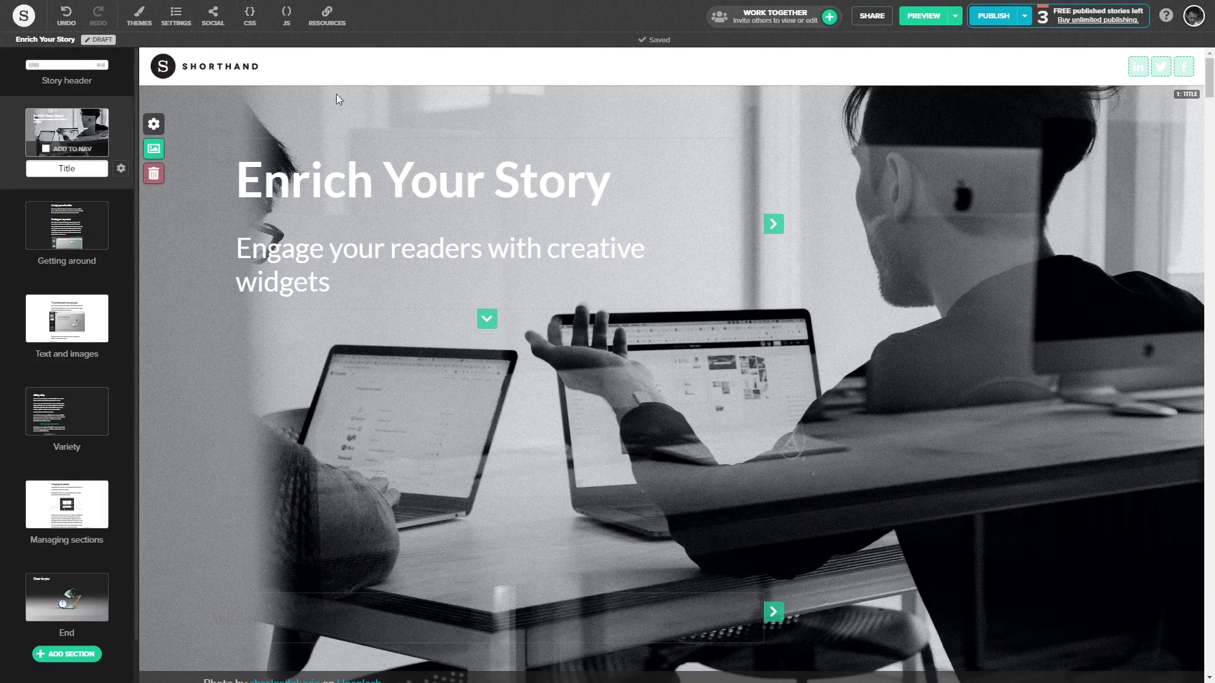
- Bring up the story's custom JavaScript panel via the JS toolbar button
left_click(287, 18)
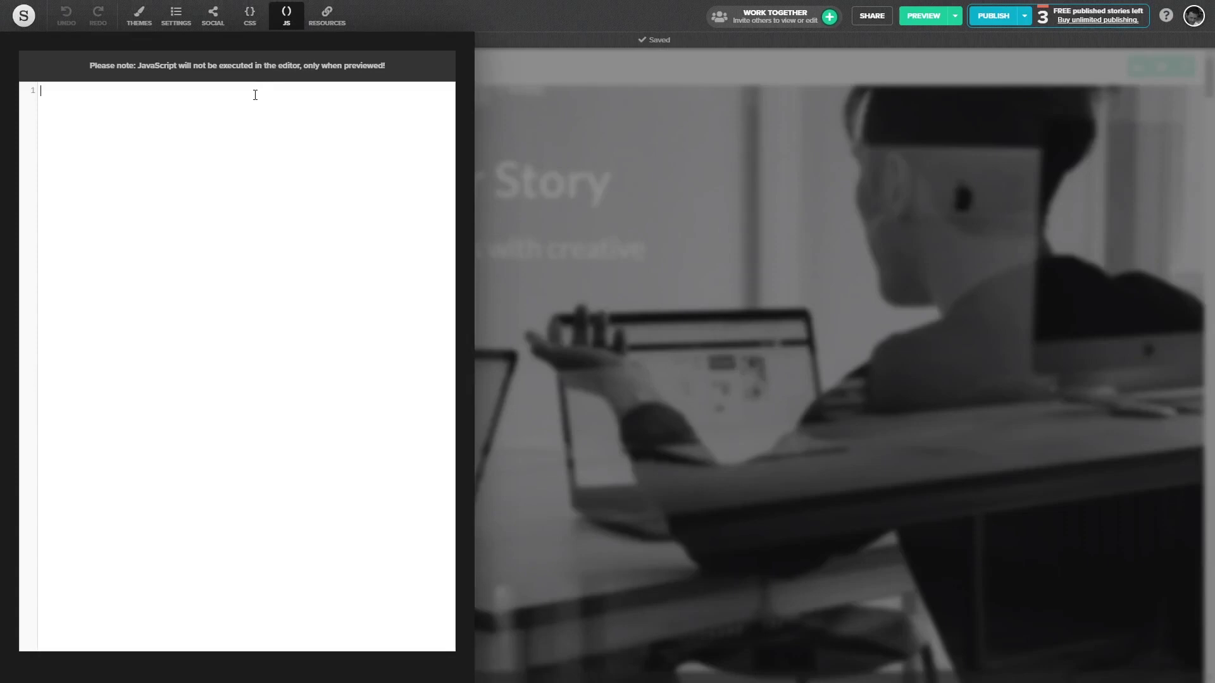
- Paste the installation code, delete the widget div line, and apply the remaining SDK script
key("ctrl+v")
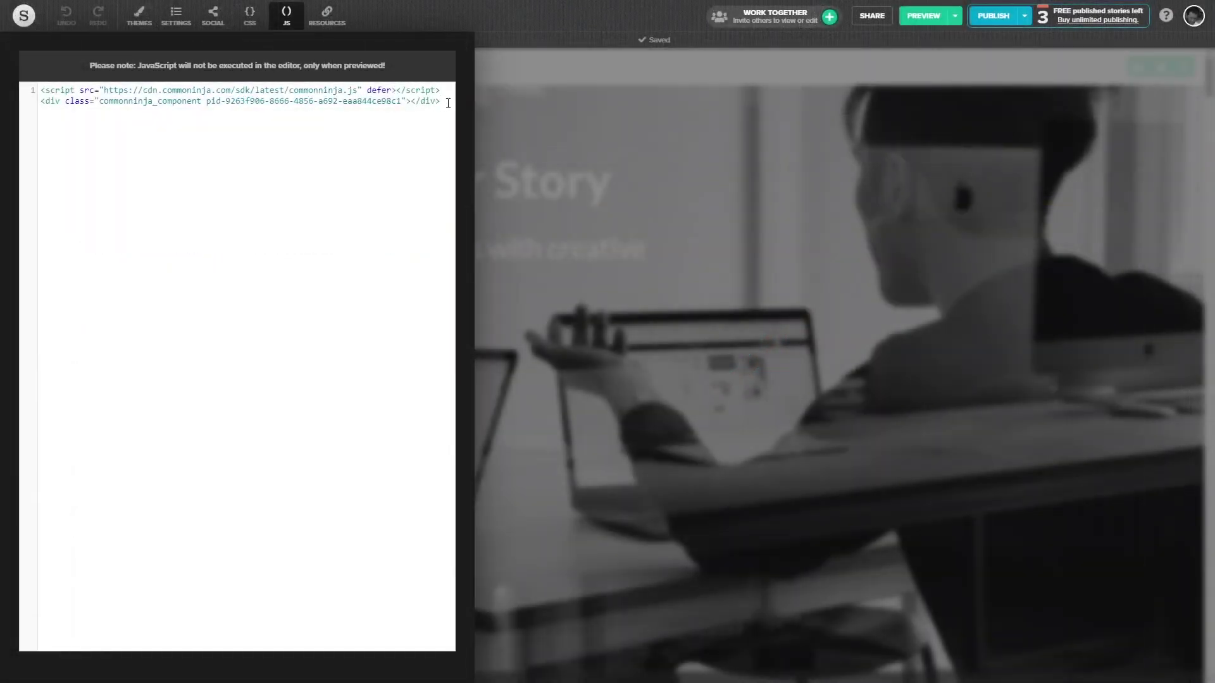
left_click_drag(448, 103, 27, 105)
key("BackSpace")
key("BackSpace")
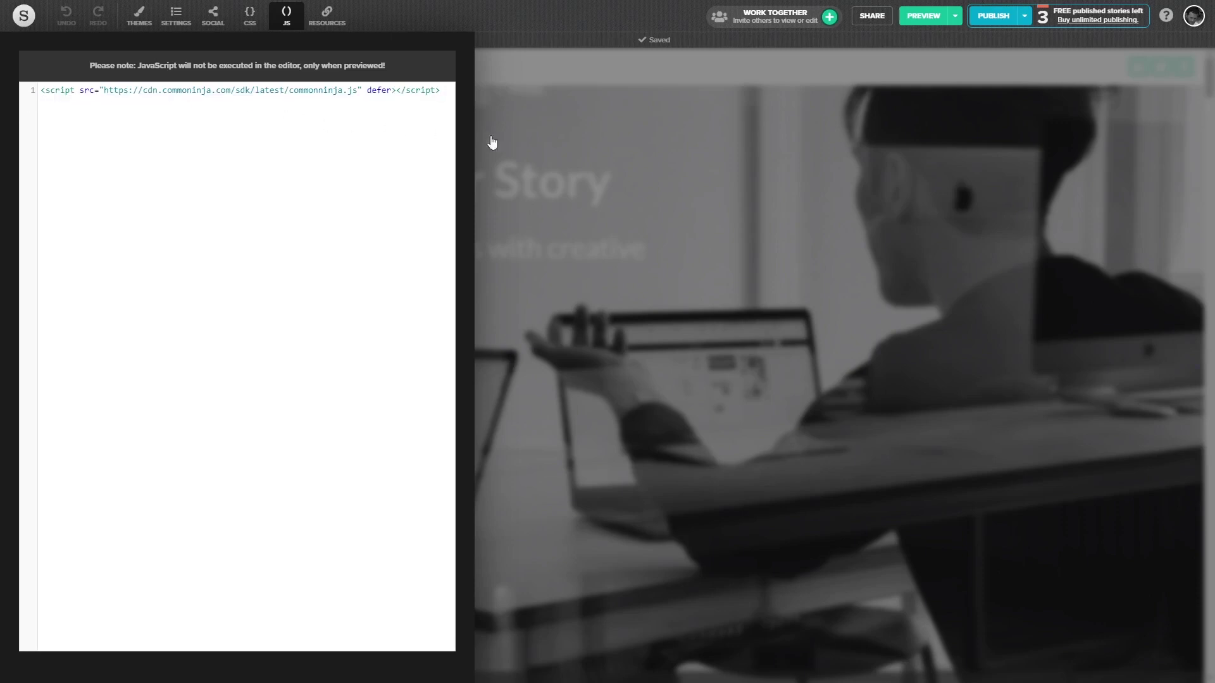
left_click(544, 146)
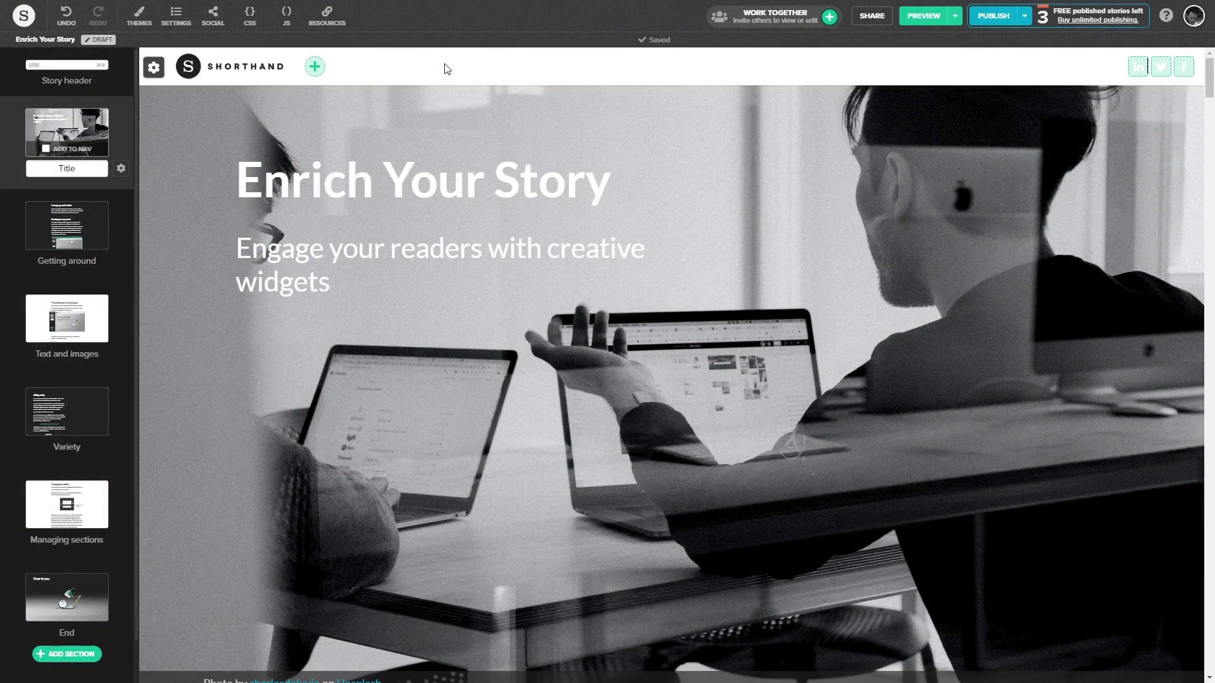
mouse_move(536, 315)
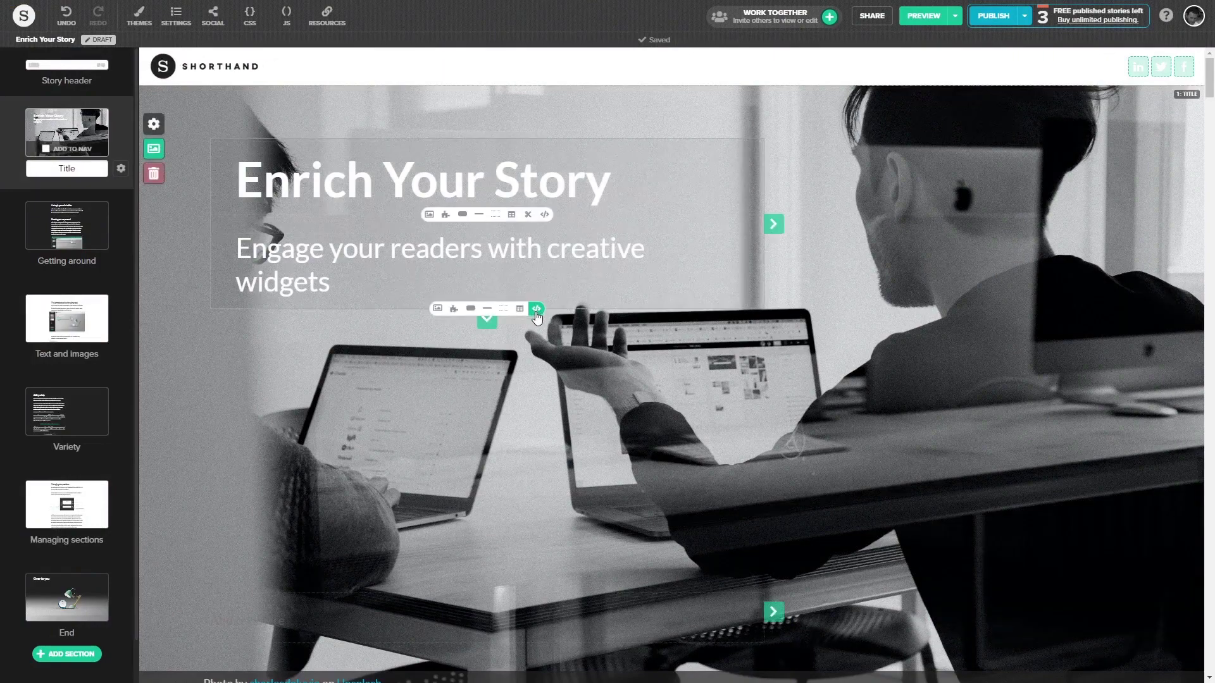
- Insert a Custom HTML block under the subtitle containing the pasted widget div, and save it
left_click(536, 309)
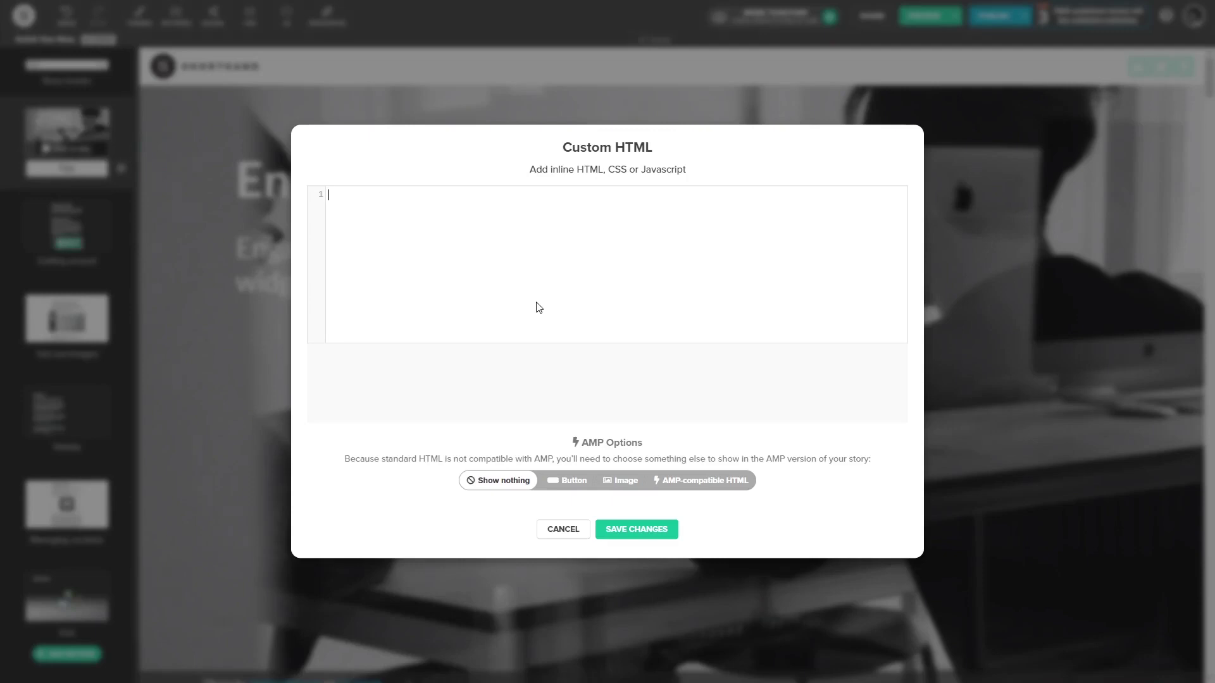
key("ctrl+v")
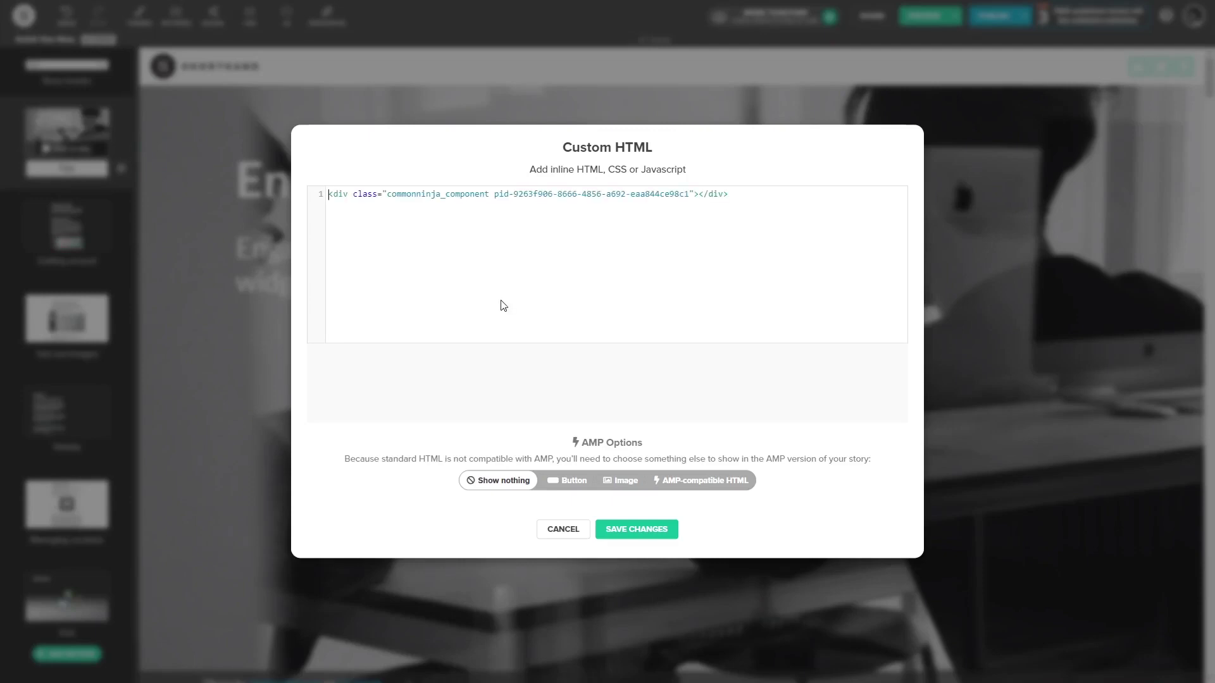
left_click(633, 531)
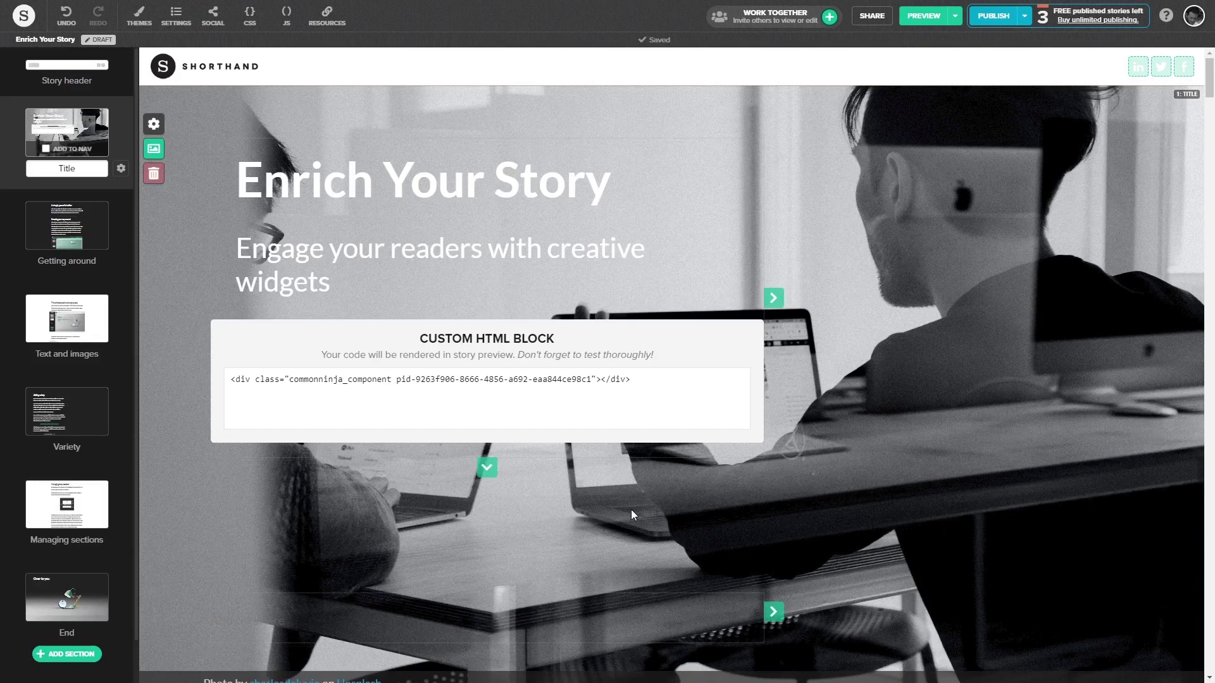
- Use ADD SECTION below the Title thumbnail and scroll the section types to Custom HTML
scroll(631, 510, "down", 4)
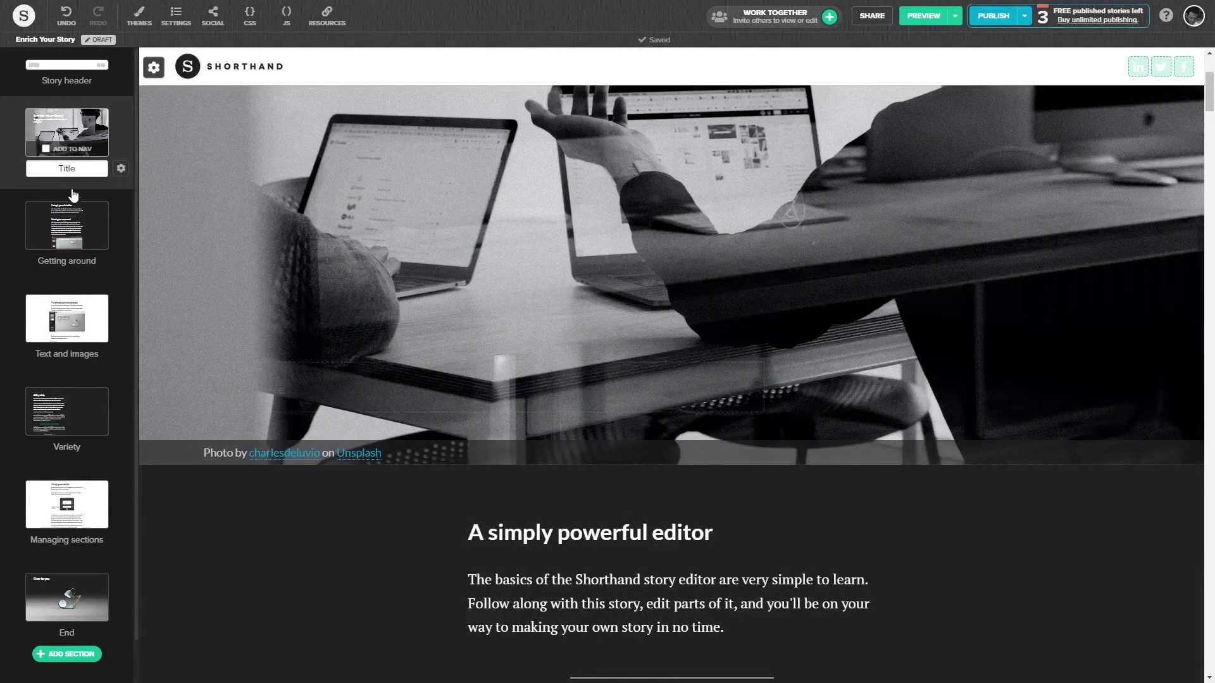
mouse_move(73, 188)
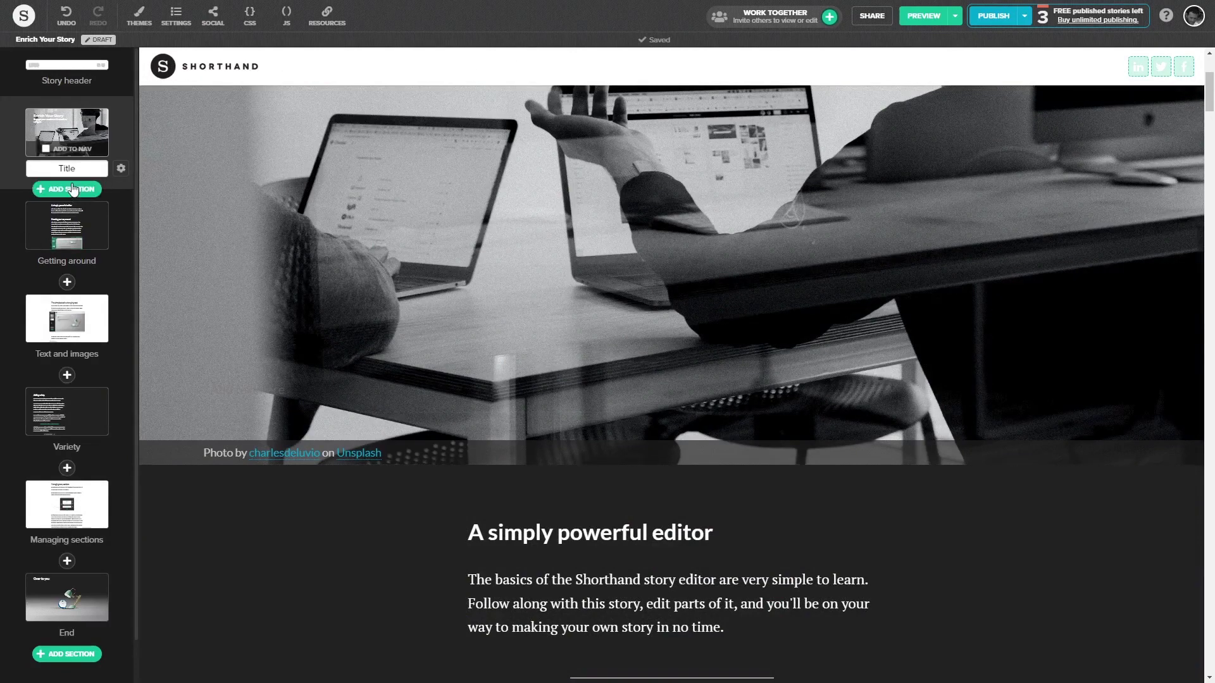
left_click(73, 189)
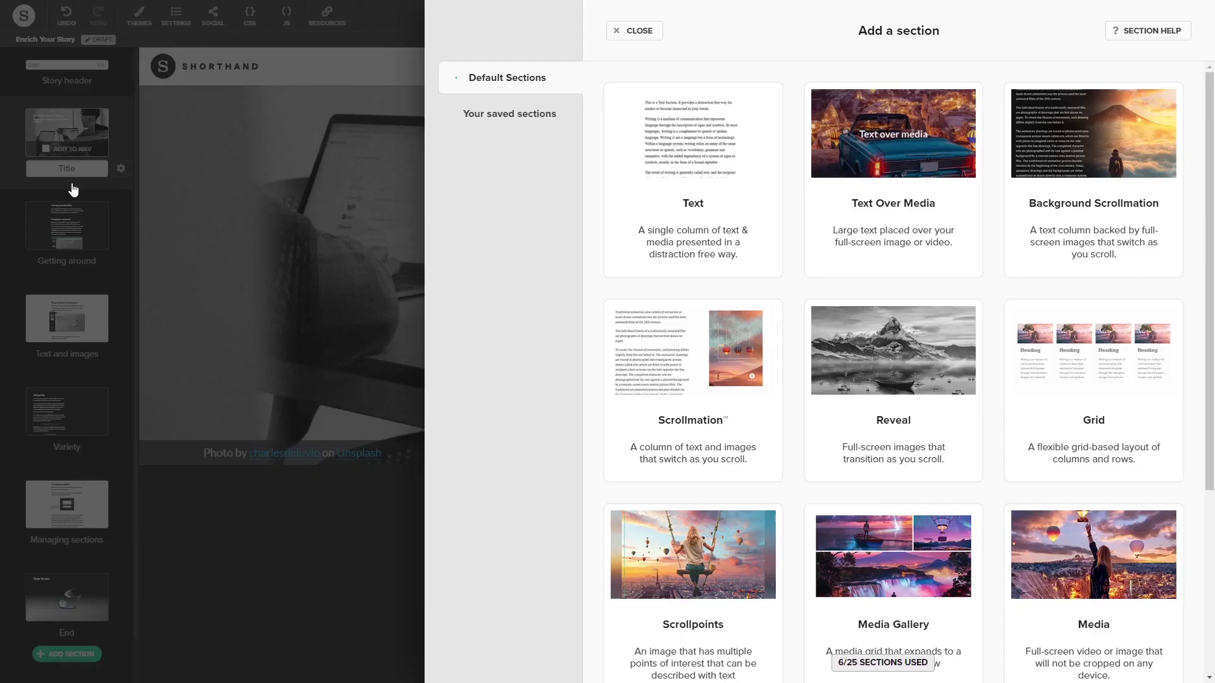
scroll(658, 324, "down", 4)
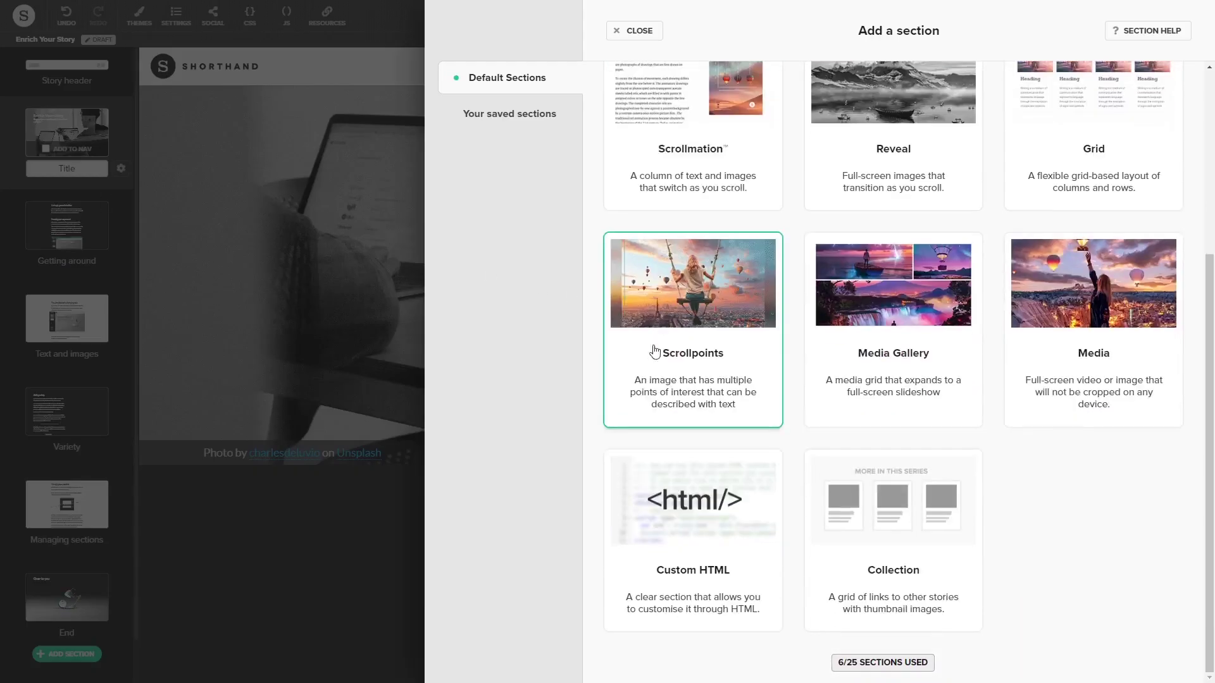
- Insert a Custom HTML section and paste the widget div into its code editor
left_click(689, 510)
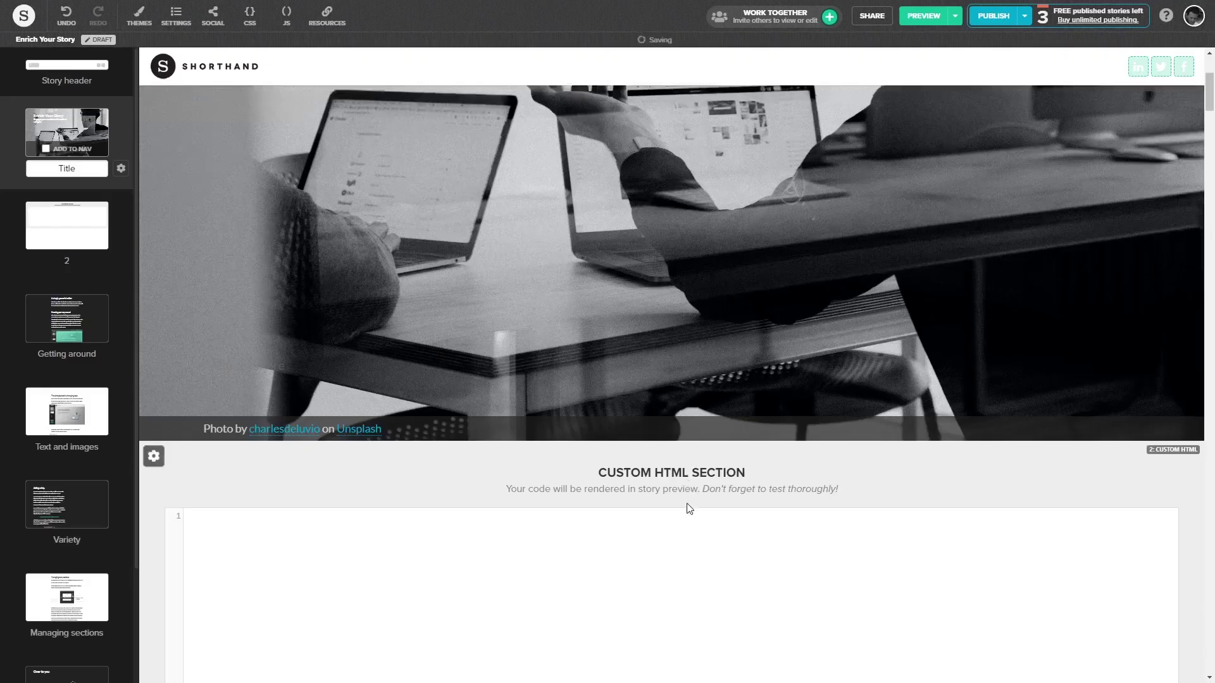
left_click(392, 207)
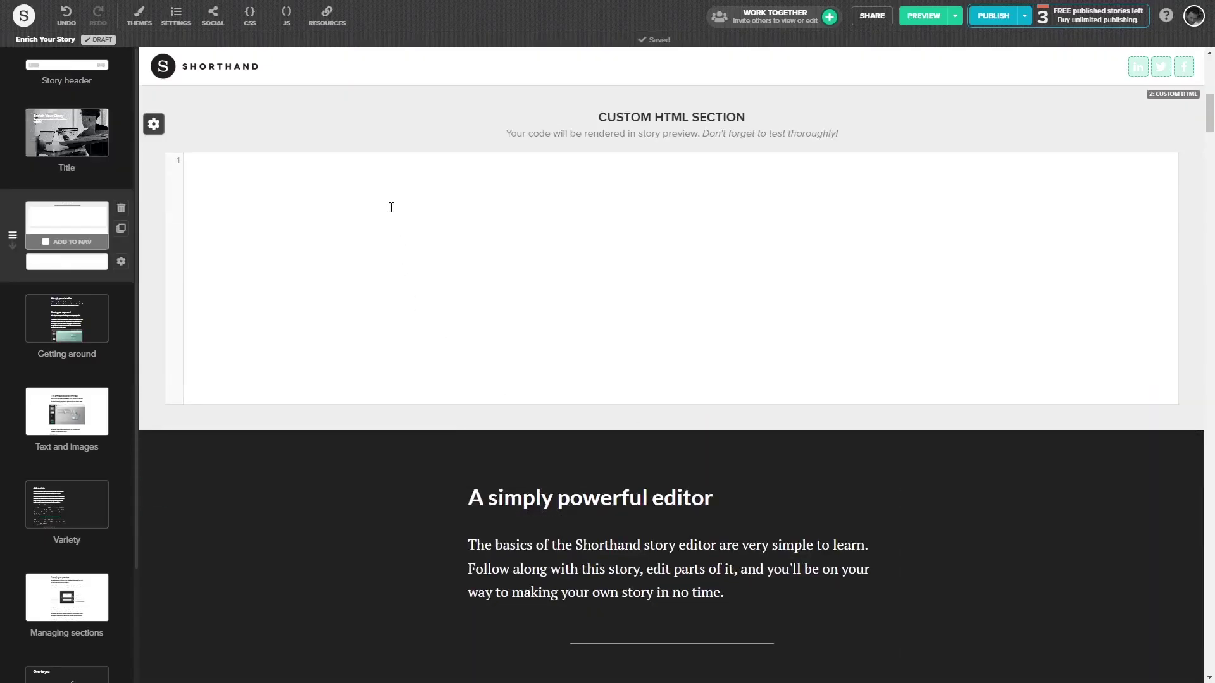
type("<div class=\"commonninja_component pid-2b381b3a-1bdc-44ef-b49f-7cd3fba460fb\"></div>")
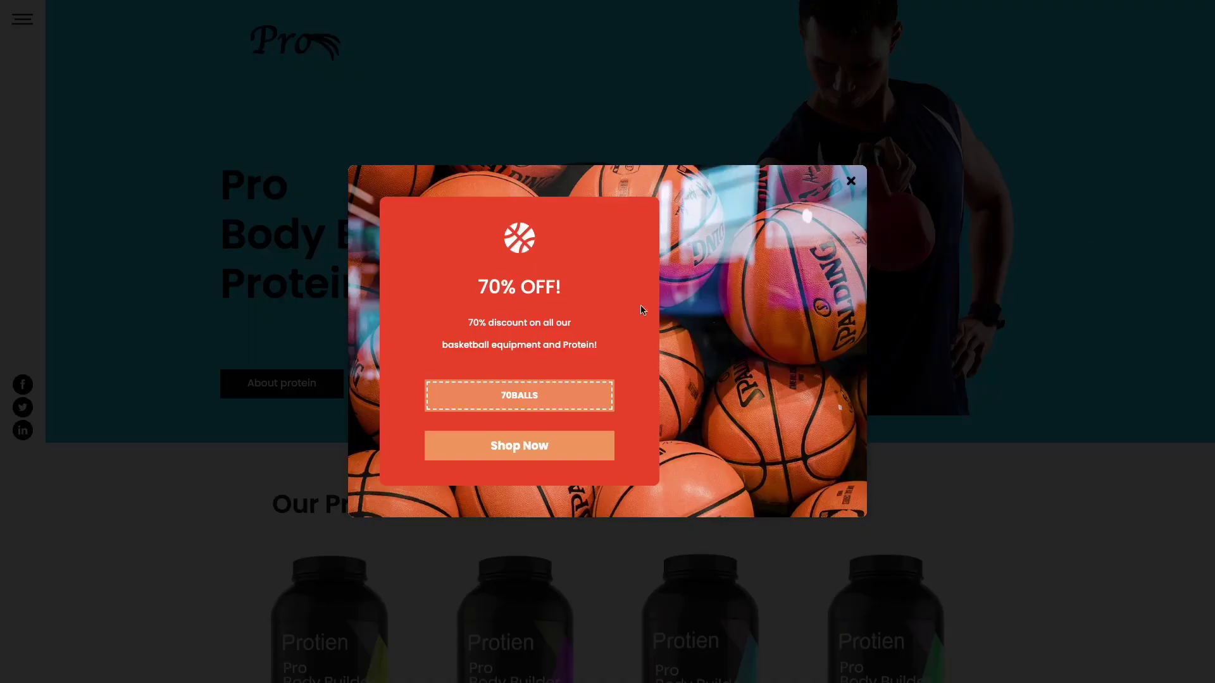
- Copy 70BALLS by clicking the popup's dashed coupon box, which then reads 'Copied!'
left_click(563, 391)
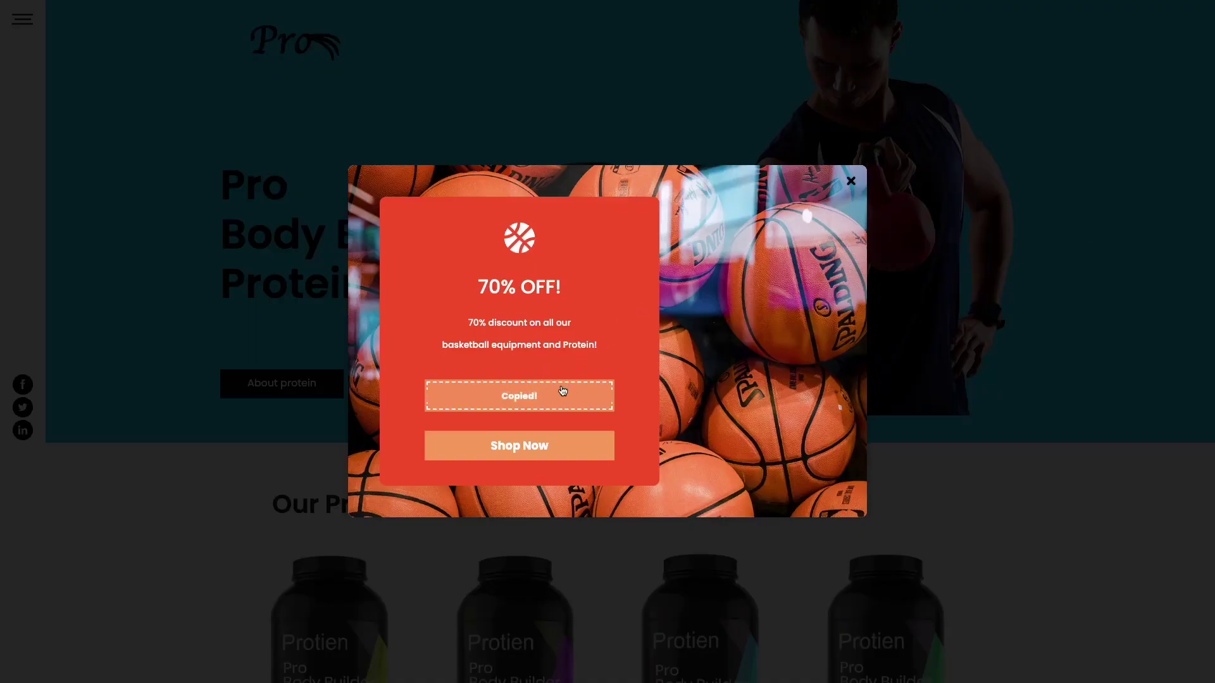